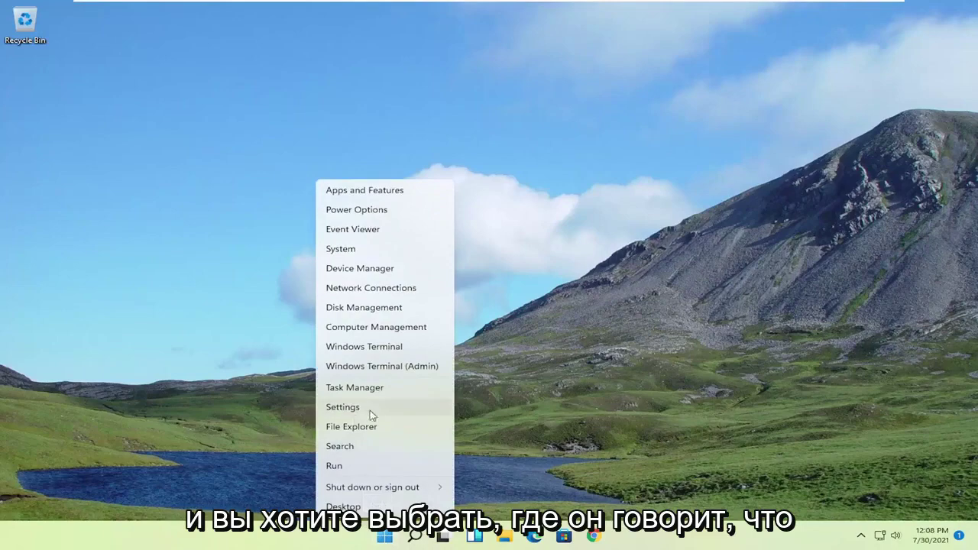
Examine the startup apps in Task Manager, selecting the Microsoft OneDrive entry, and close Task Manager
left_click(345, 386)
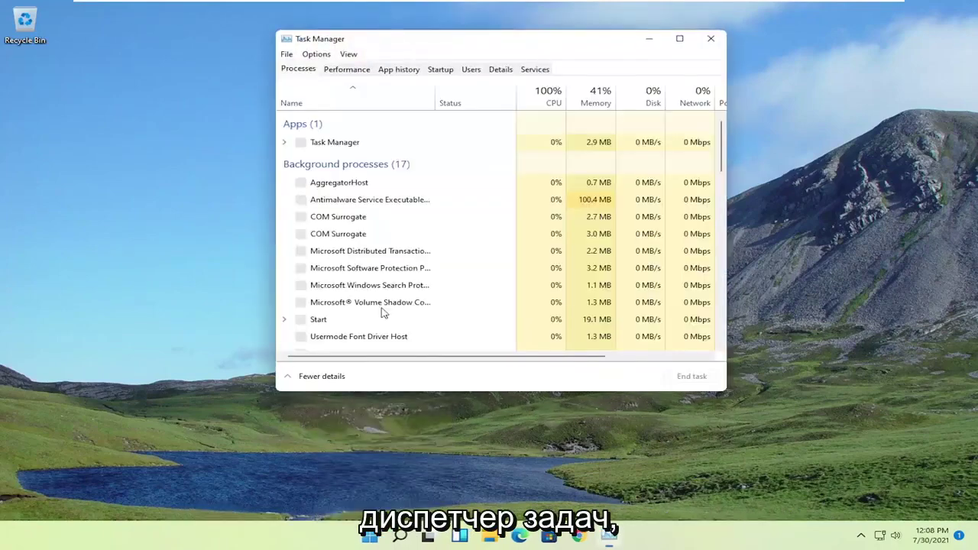
left_click(443, 70)
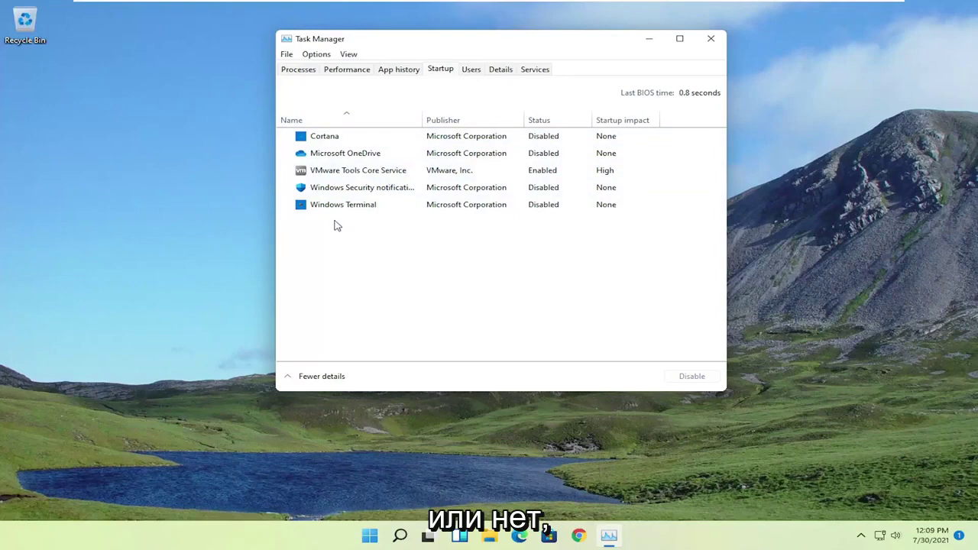
left_click(336, 157)
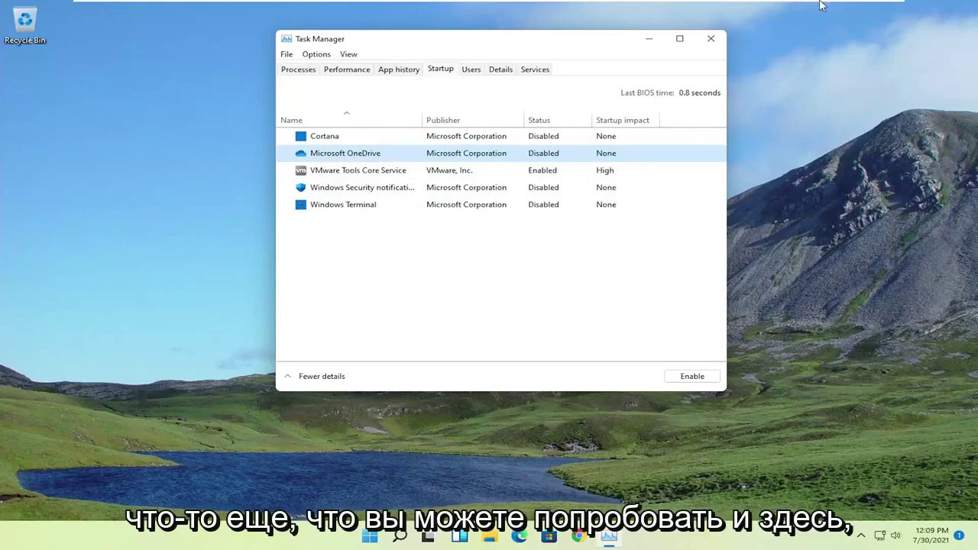
left_click(712, 42)
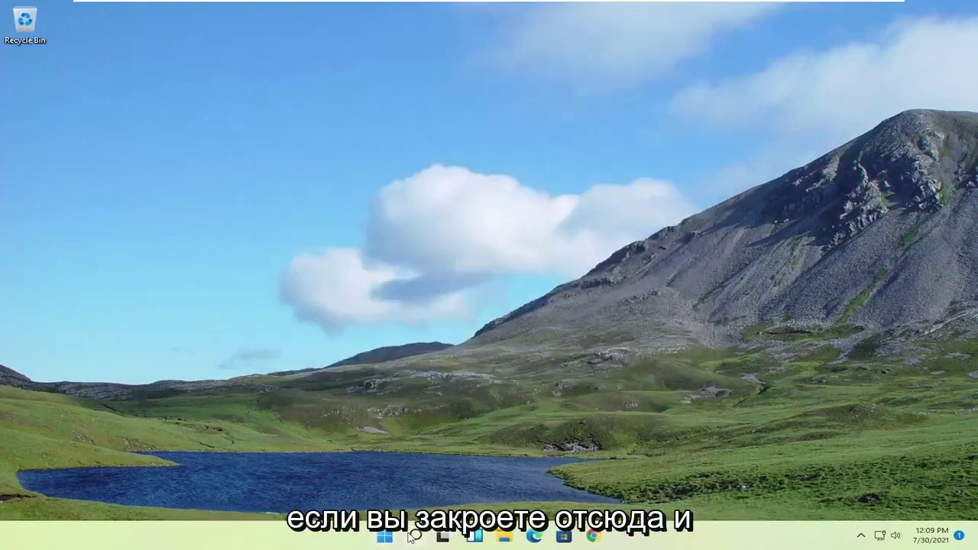
Search Windows for "control panel", open Control Panel and show its items as large icons
left_click(413, 536)
type("cont")
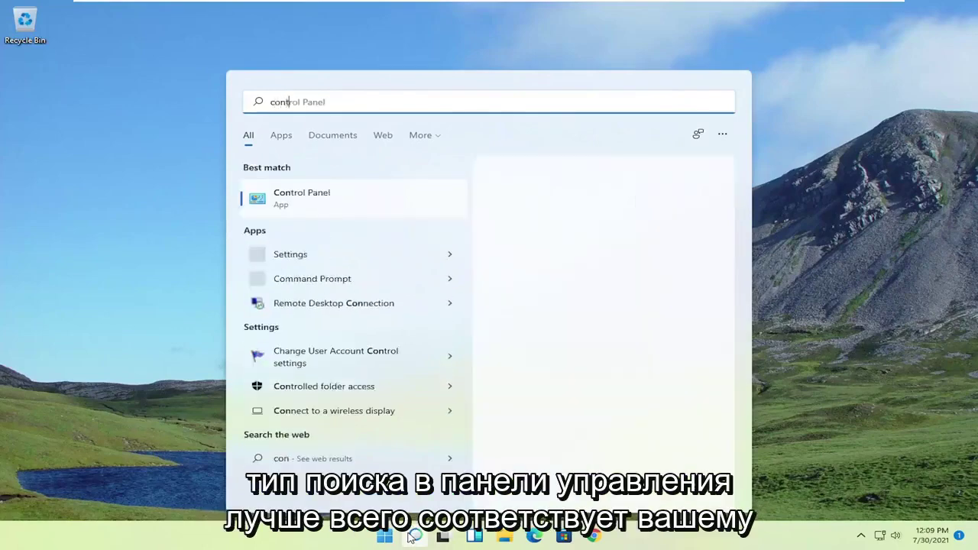
type("rol panel")
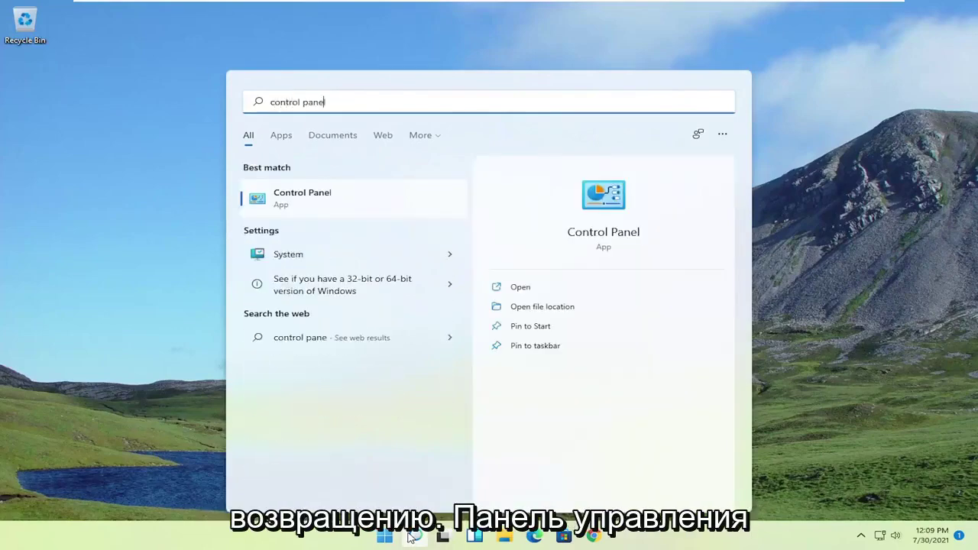
left_click(275, 200)
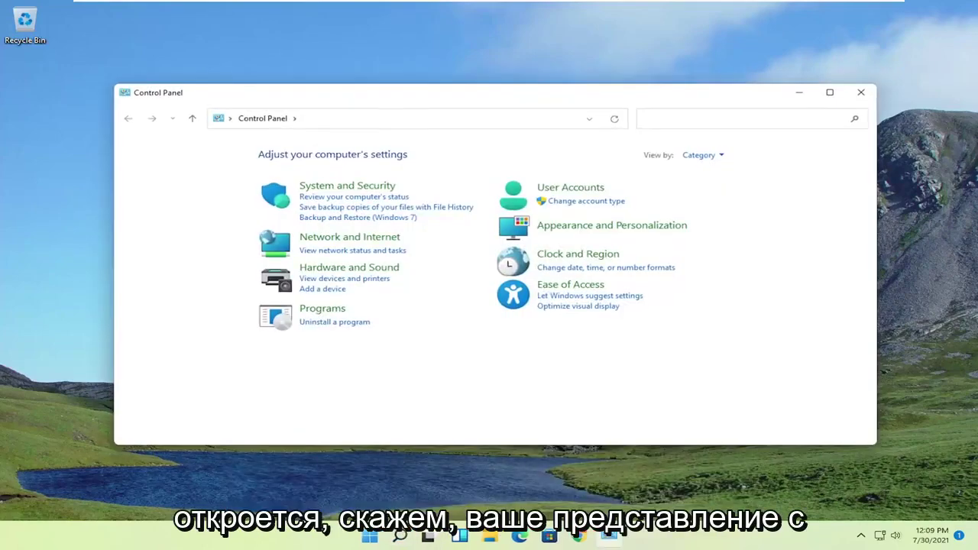
left_click(700, 155)
left_click(707, 188)
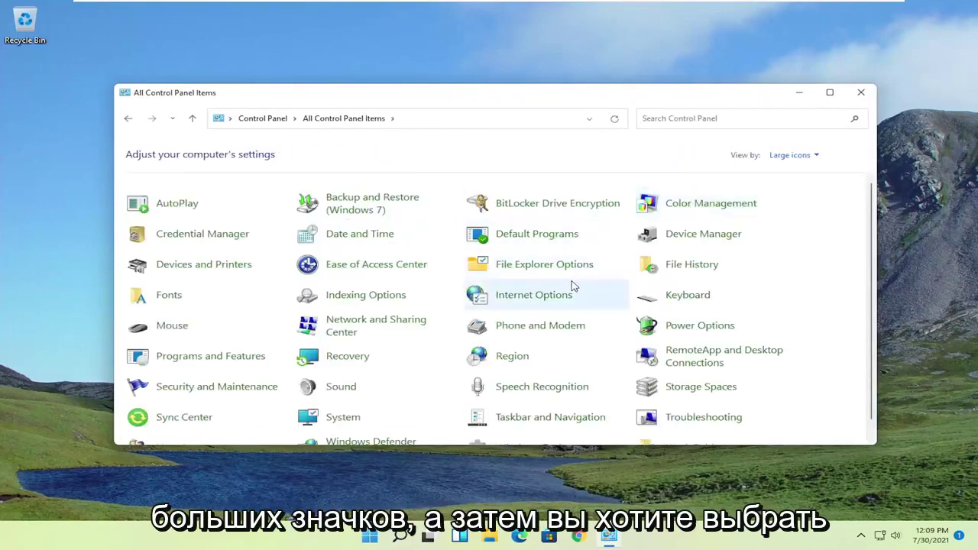
Activate the High performance plan from the additional plans in Power Options and close the window
scroll(581, 287, "down", 1)
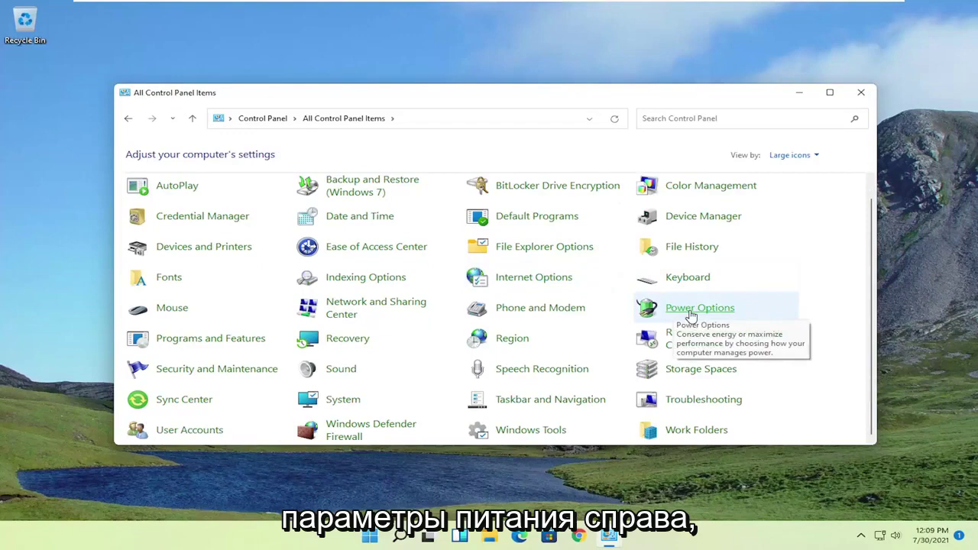
left_click(696, 309)
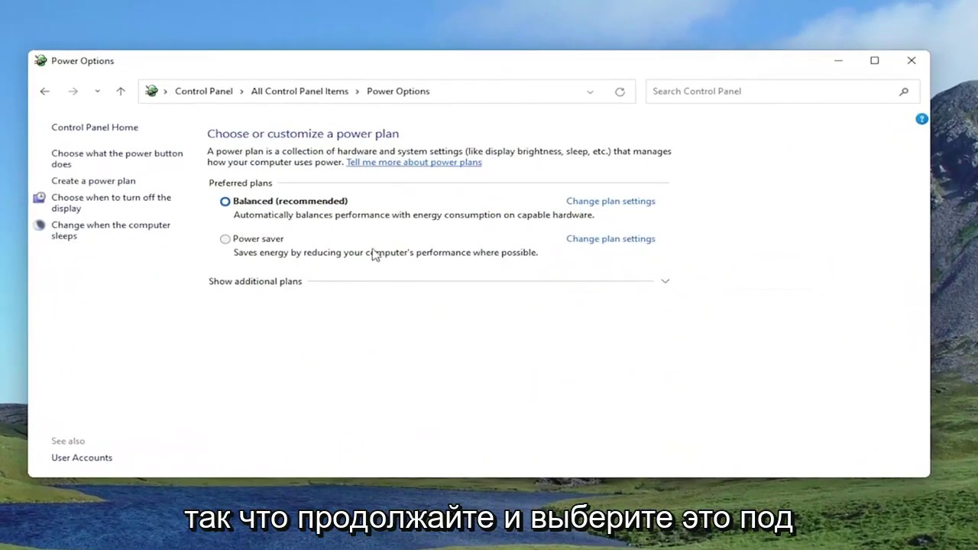
left_click(288, 289)
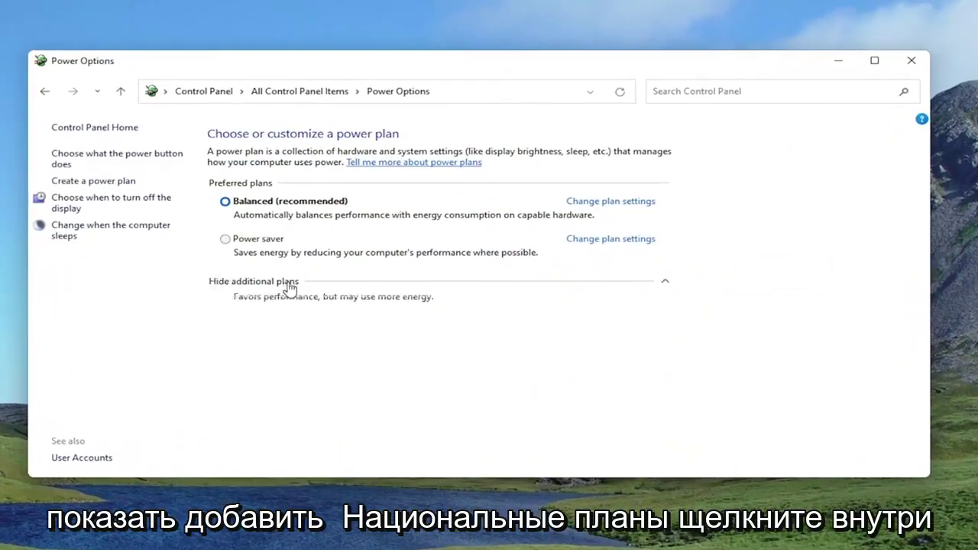
left_click(226, 303)
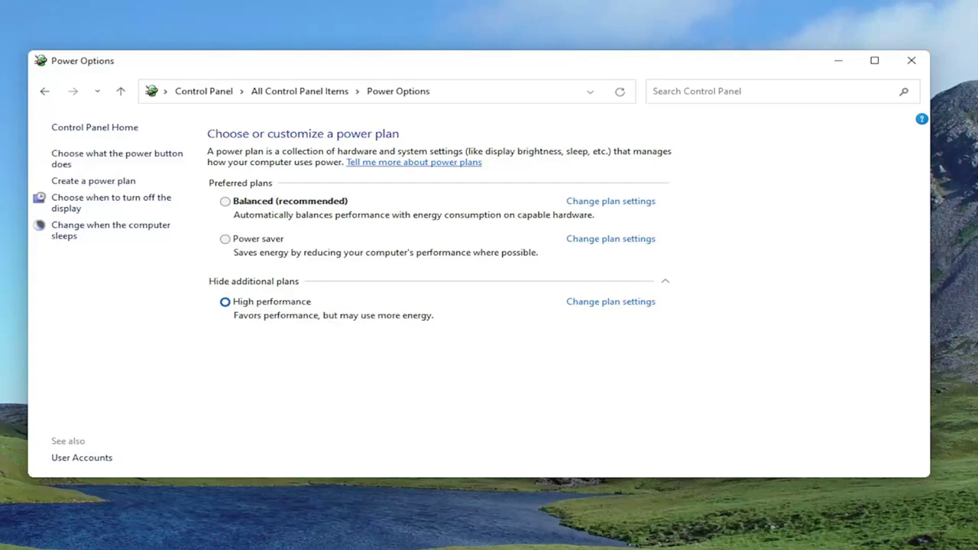
left_click(912, 61)
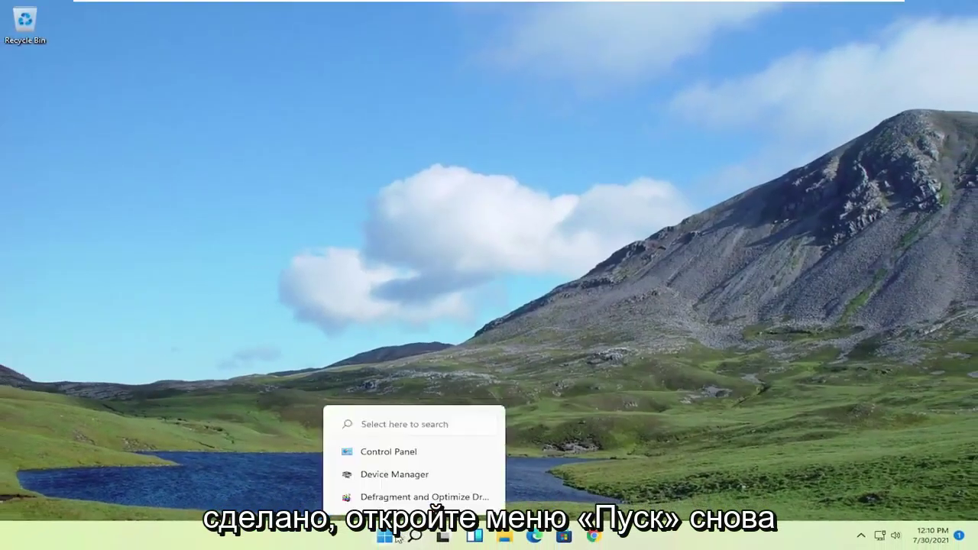
Search Windows for "device manager", open Device Manager and expand the Display adapters category
left_click(385, 538)
left_click(385, 538)
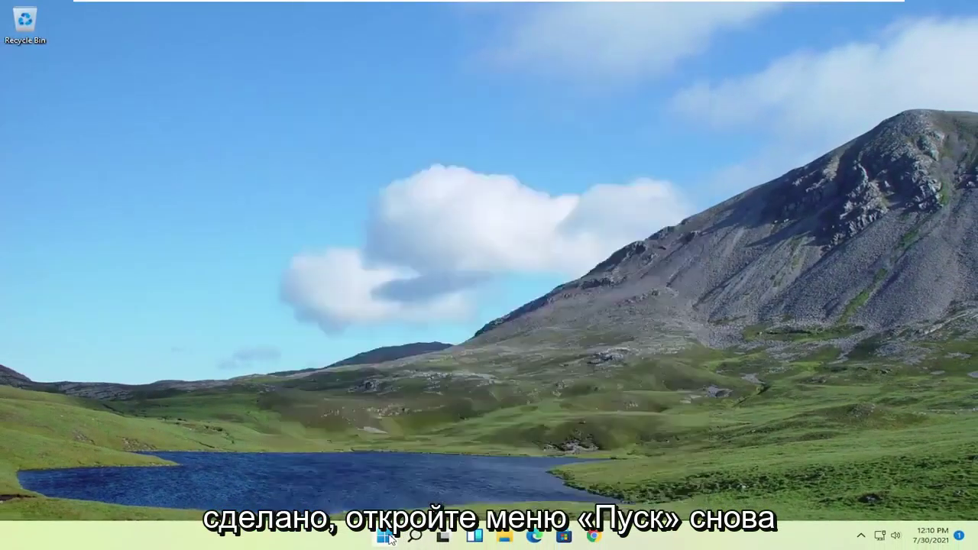
left_click(385, 538)
type("device manager")
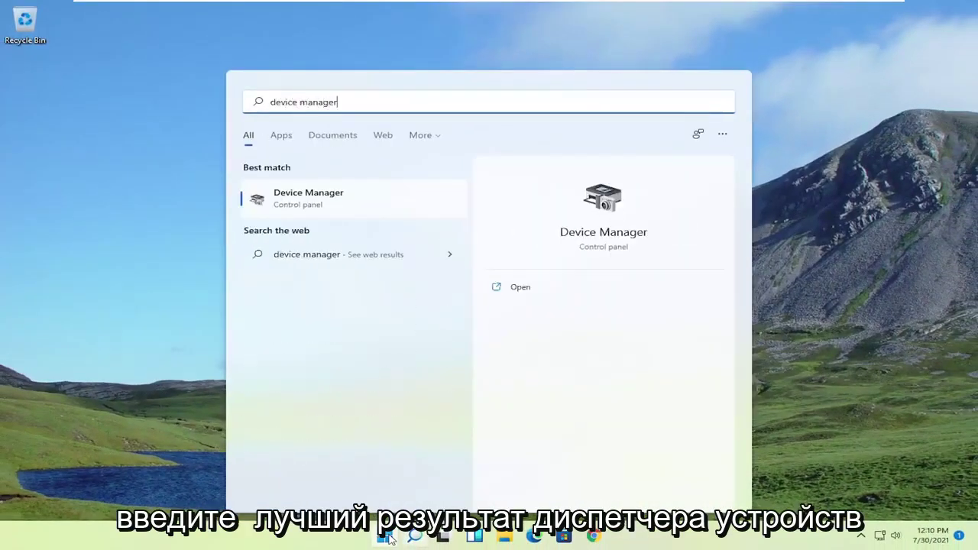
left_click(327, 200)
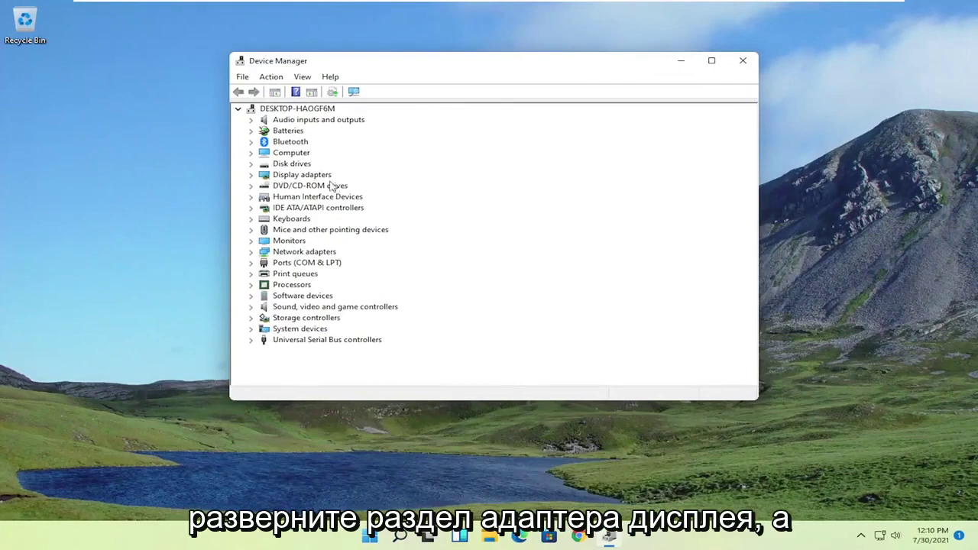
double_click(310, 175)
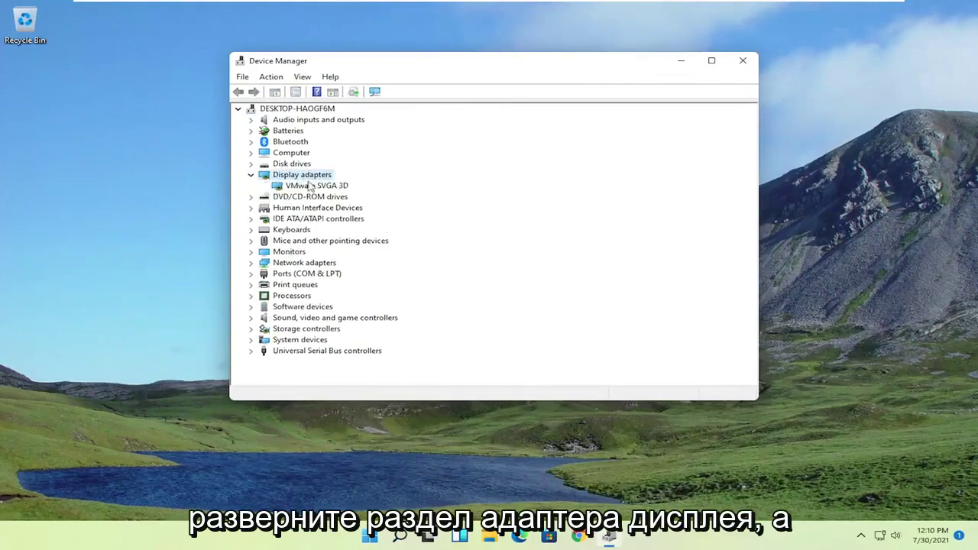
Update the VMware SVGA 3D display adapter's driver manually, installing VMware SVGA 3D from the list of drivers available on the computer
right_click(310, 188)
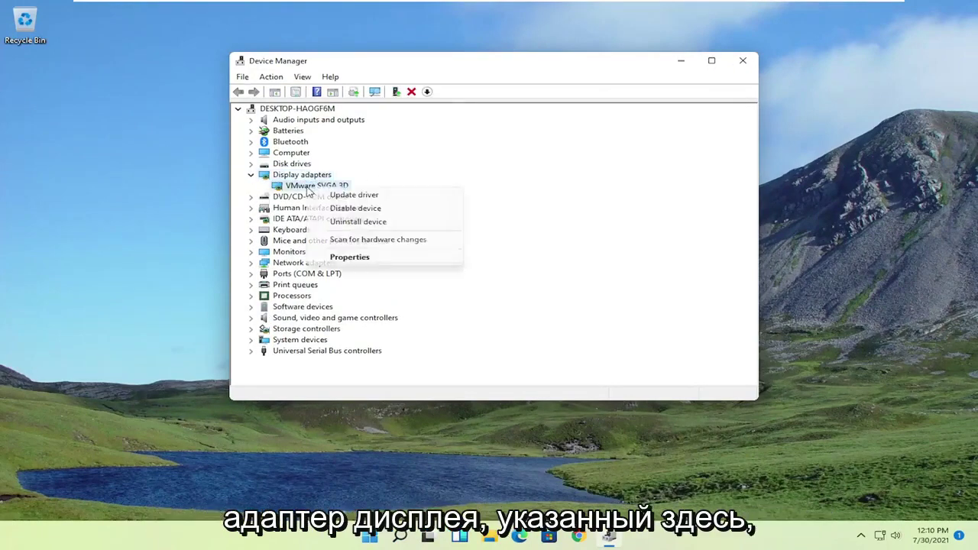
left_click(355, 196)
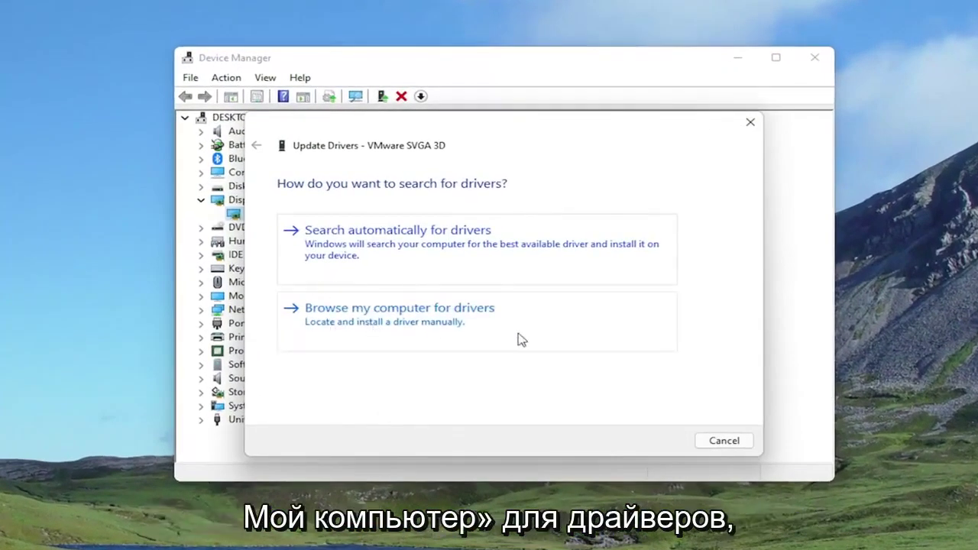
left_click(454, 330)
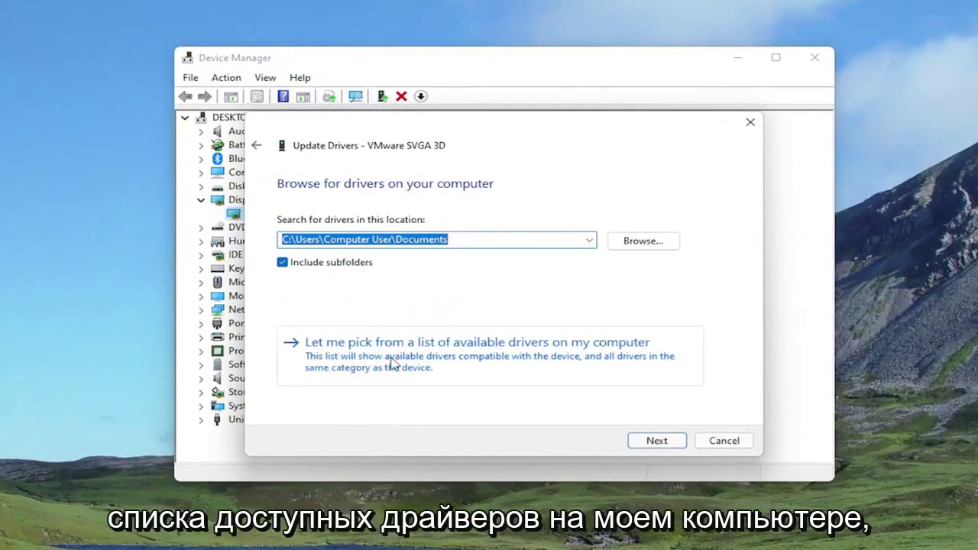
left_click(420, 366)
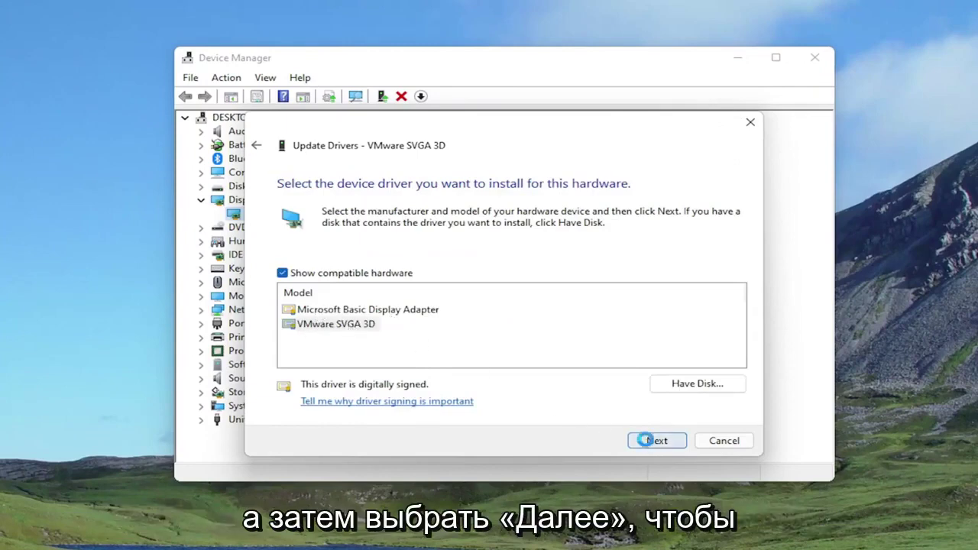
left_click(656, 441)
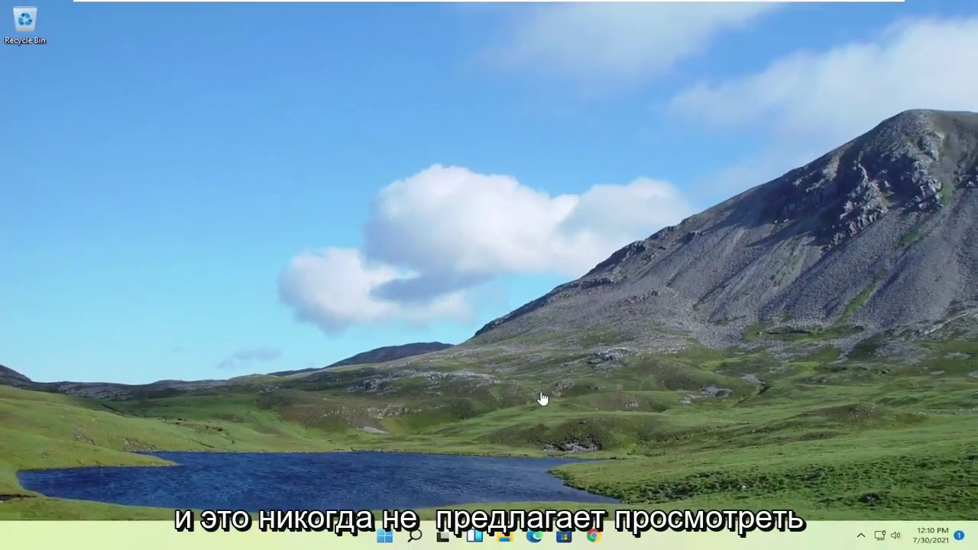
Open the Apps & features settings, look through the installed apps for programs no longer needed, and close Settings
left_click(415, 536)
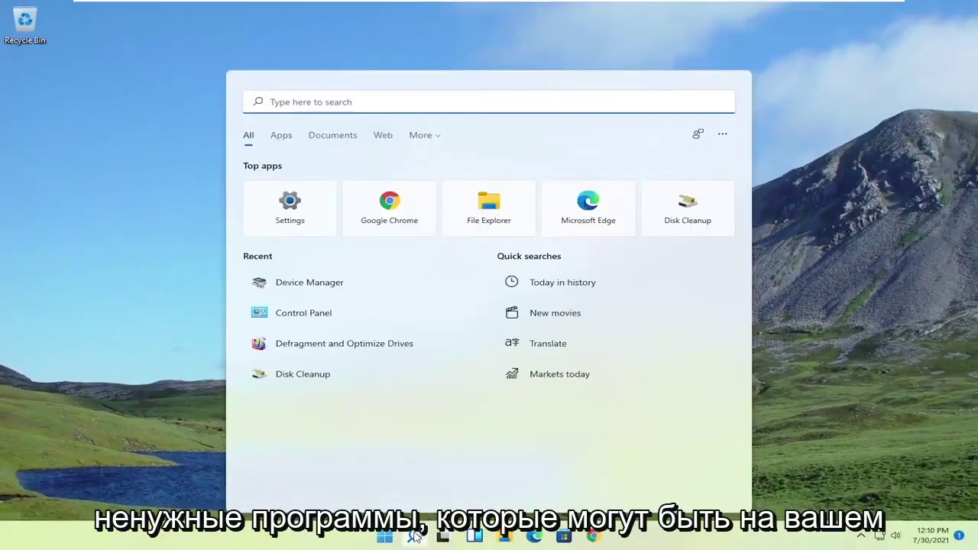
type("apps and")
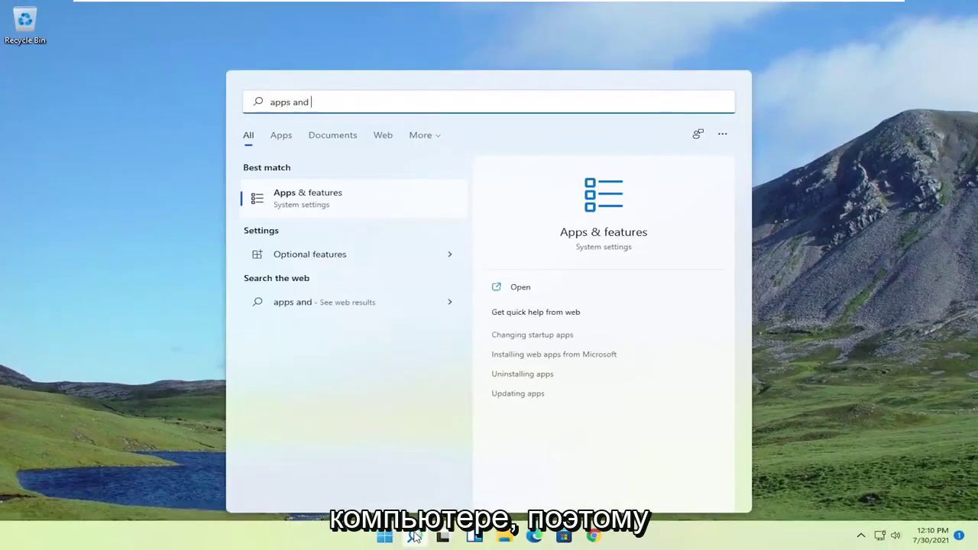
left_click(344, 206)
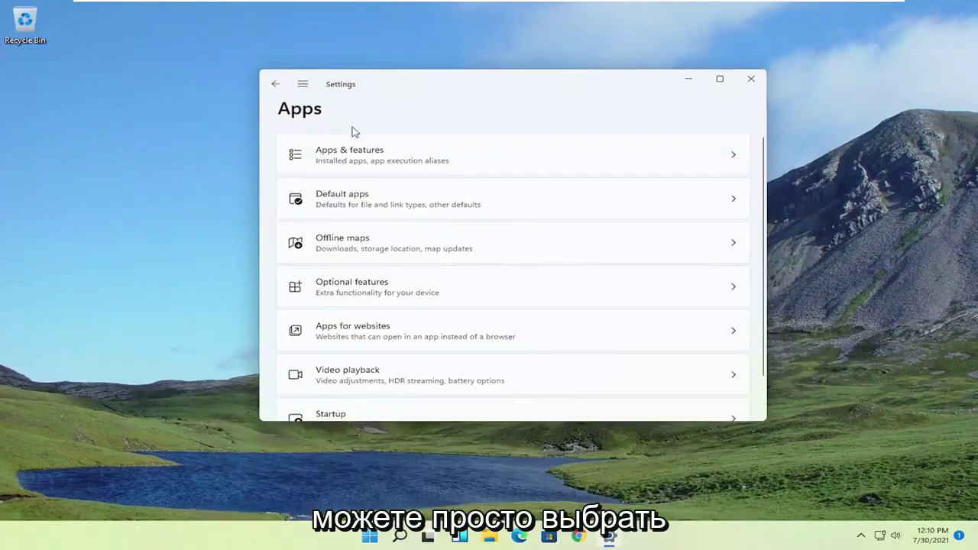
left_click(334, 158)
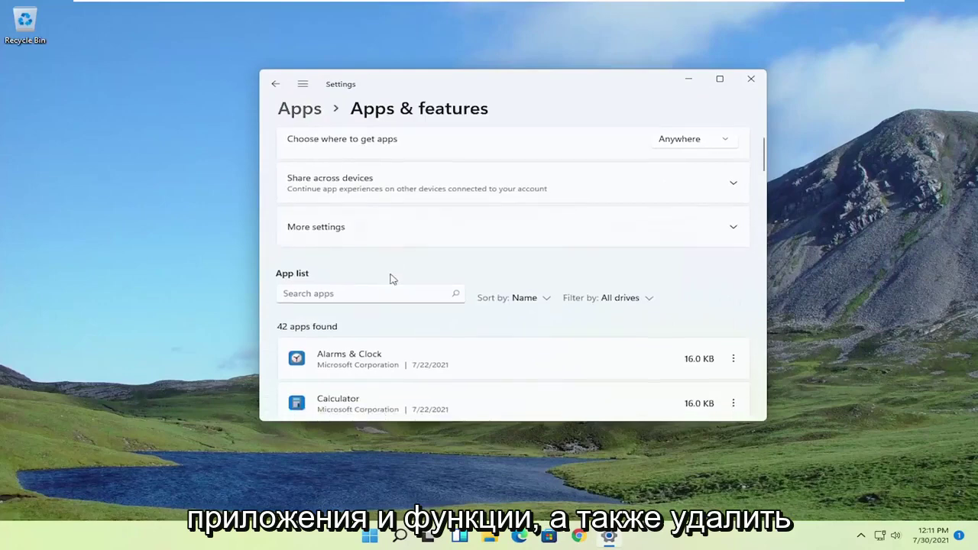
scroll(388, 279, "down", 2)
scroll(388, 286, "down", 3)
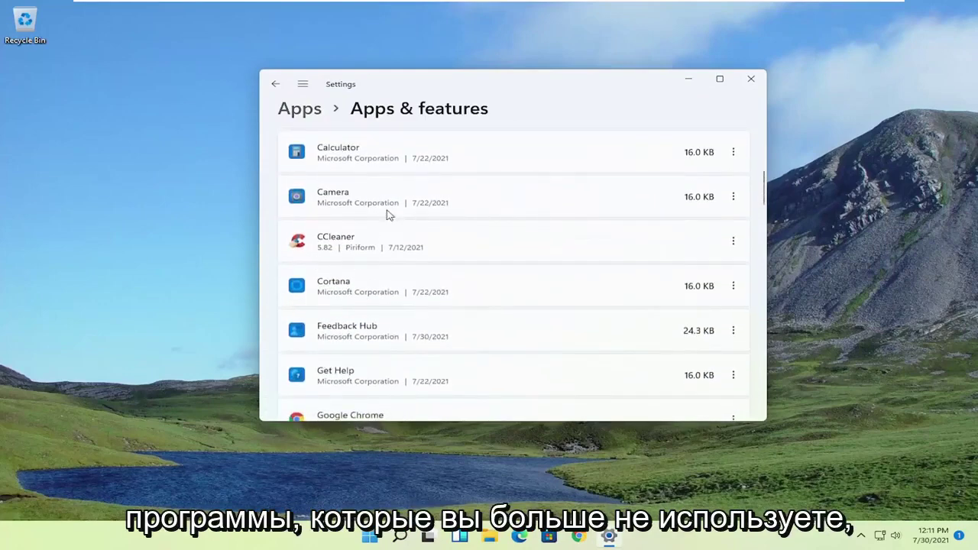
scroll(413, 302, "down", 1)
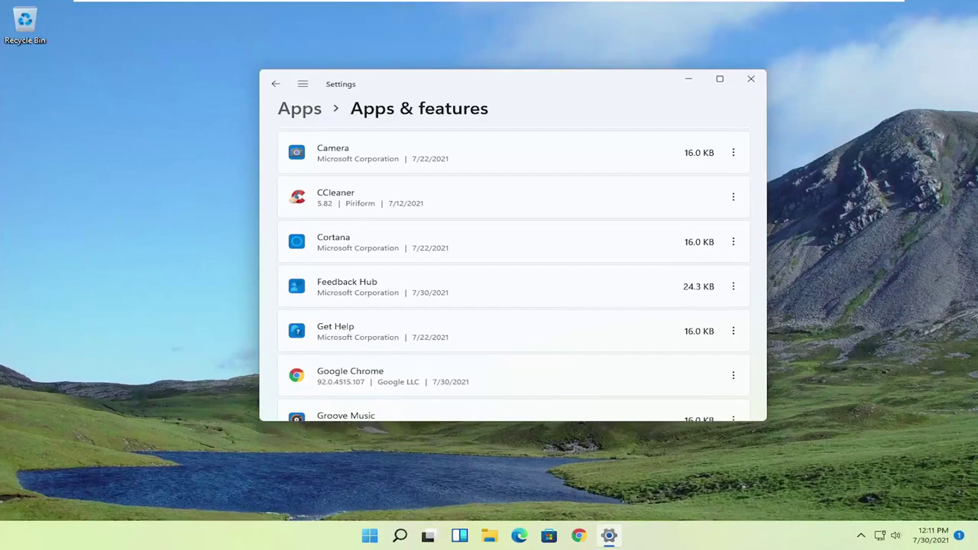
left_click(748, 79)
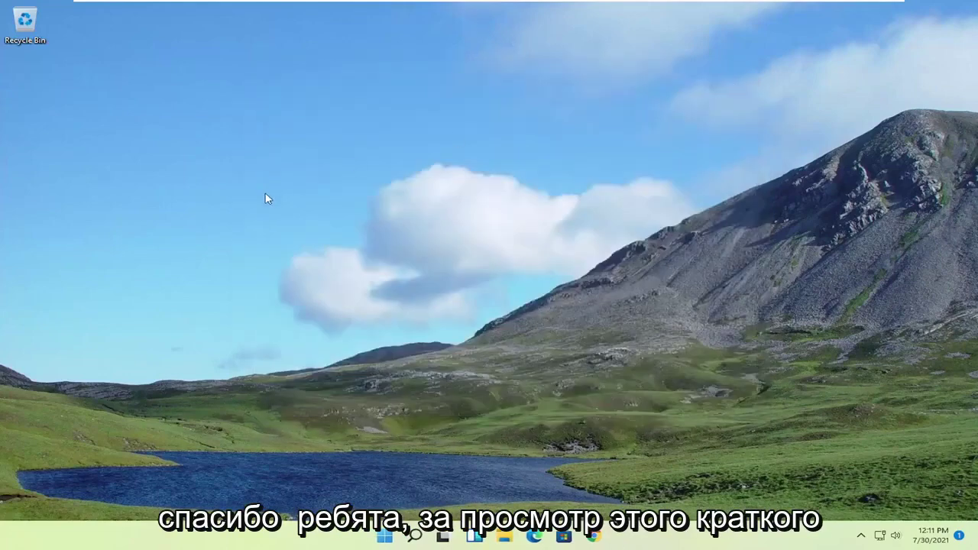